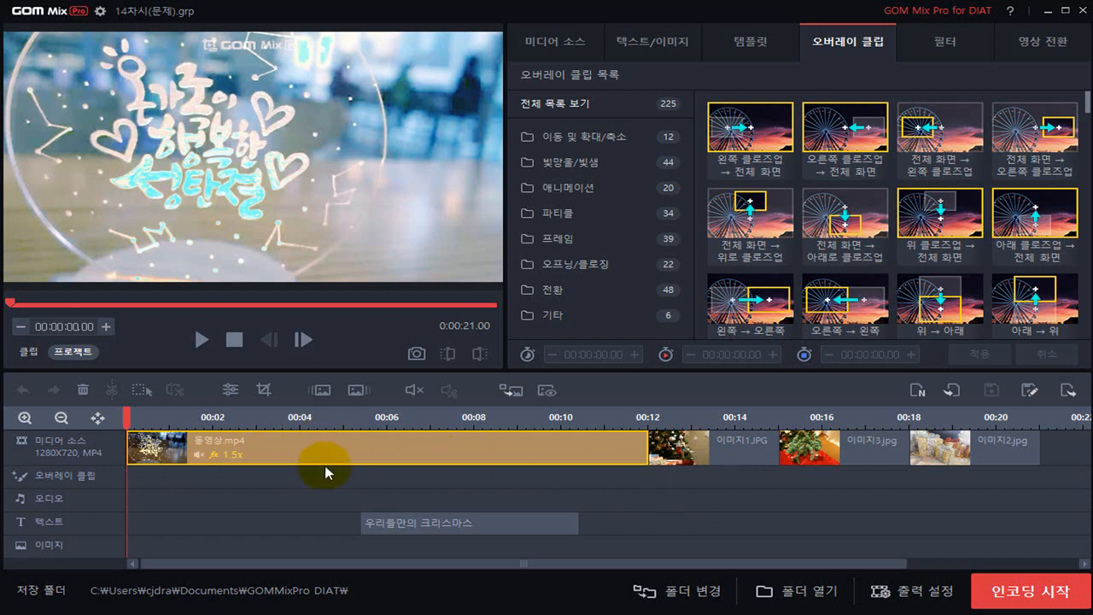
left_click(98, 421)
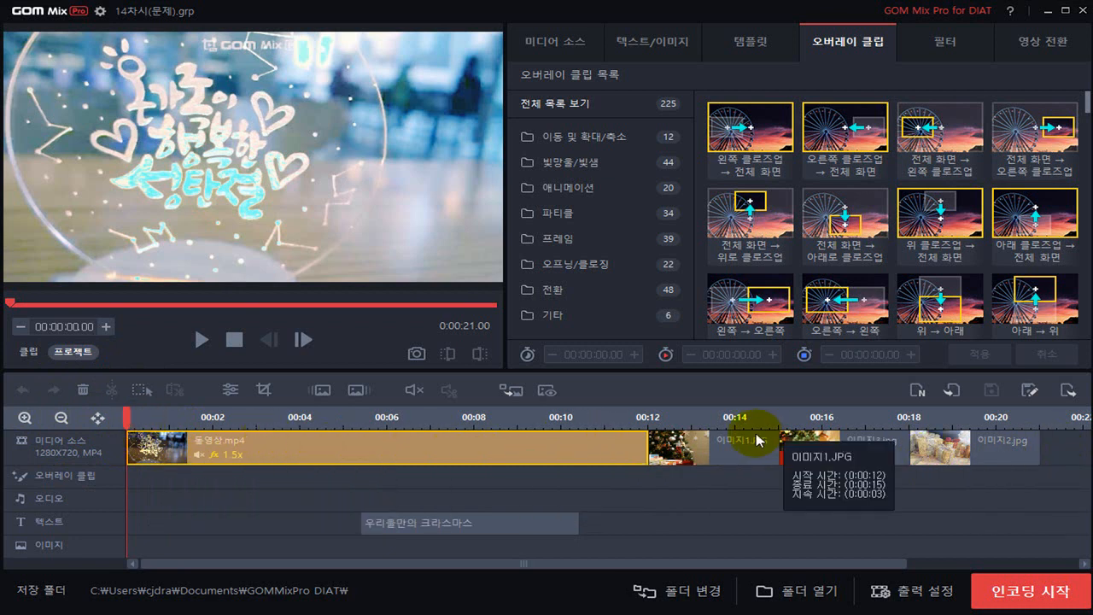
left_click(61, 418)
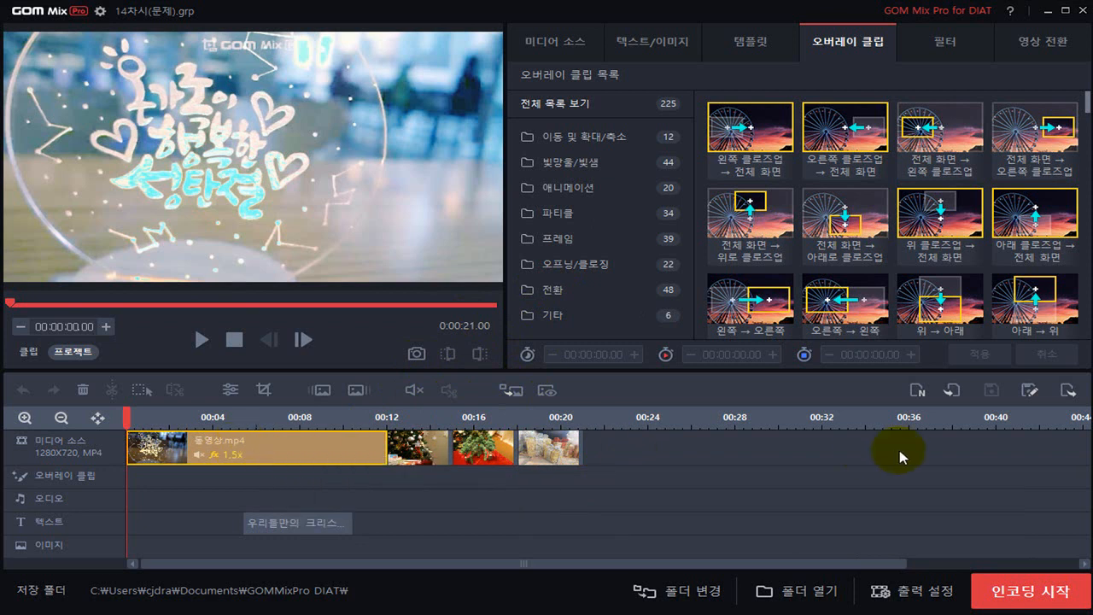
left_click(99, 419)
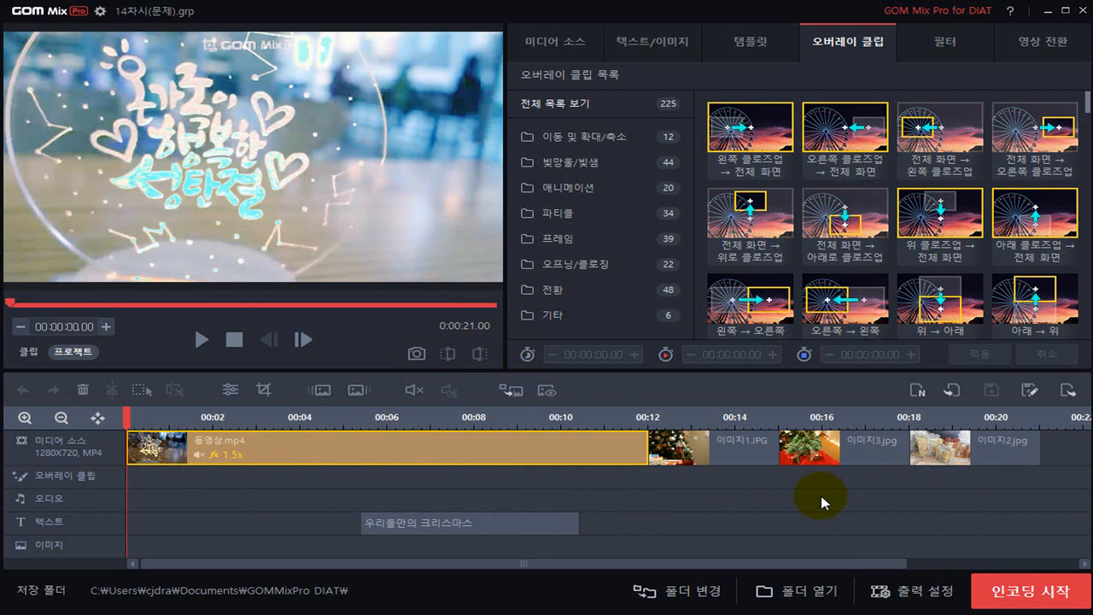
Set the duration of the 이미지1.JPG clip on the timeline to 6 seconds
left_click(694, 450)
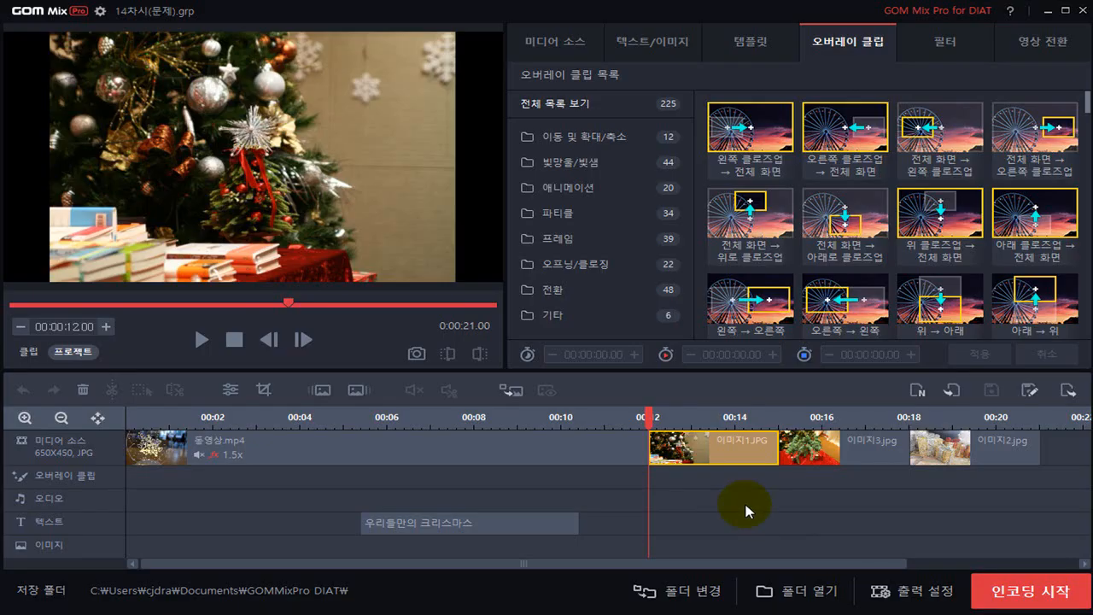
right_click(710, 445)
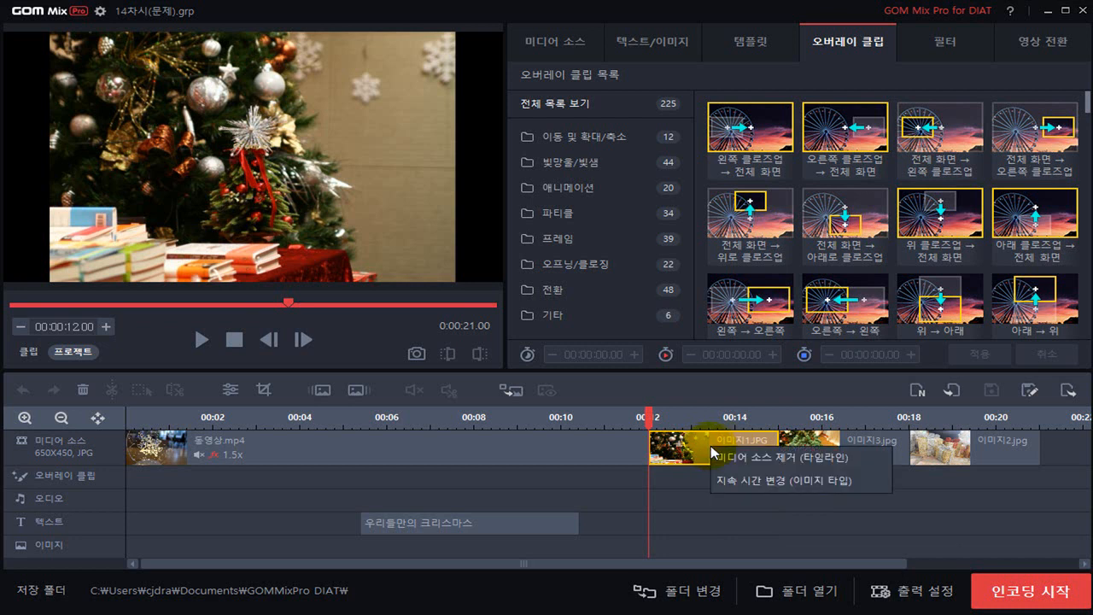
left_click(784, 487)
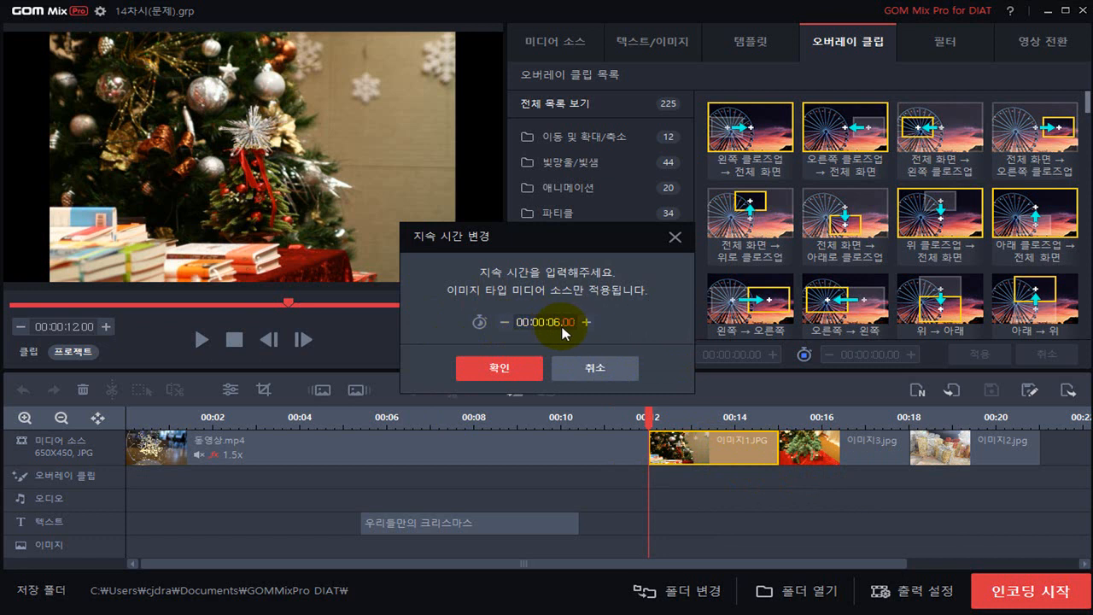
left_click(497, 369)
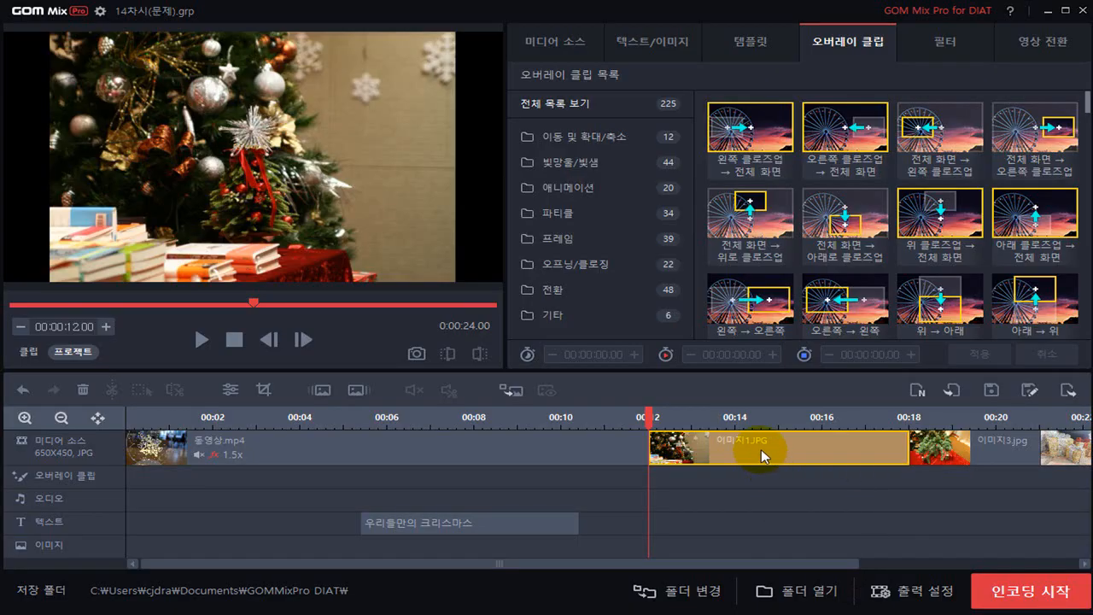
Apply the 위 → 아래 이동 overlay clip to 이미지1.JPG, starting at 12.00 with a duration of 4 seconds
left_click(848, 42)
left_click(847, 41)
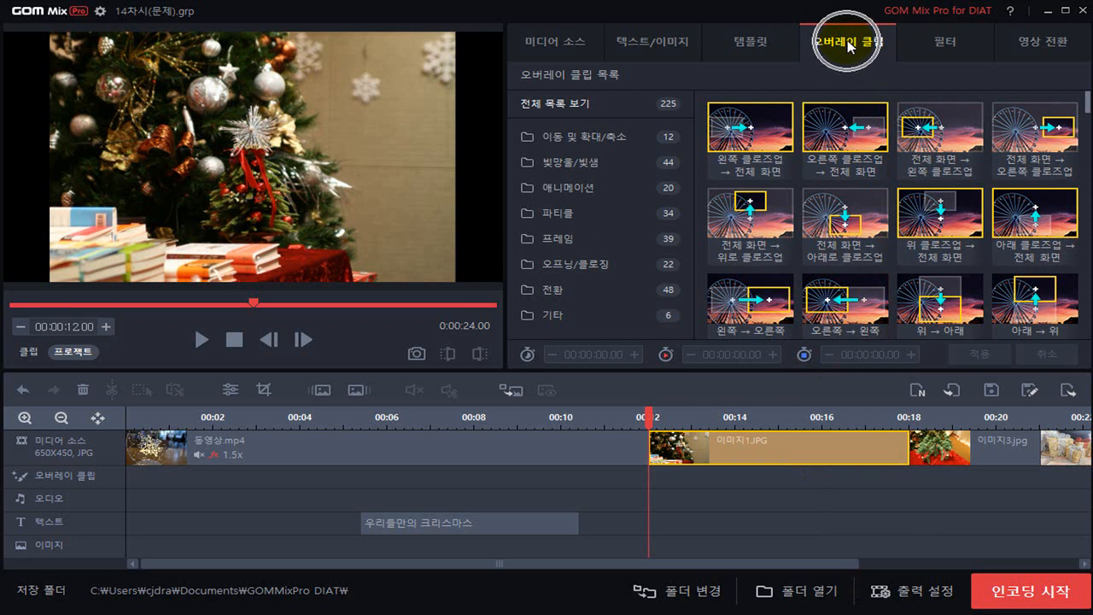
left_click(847, 42)
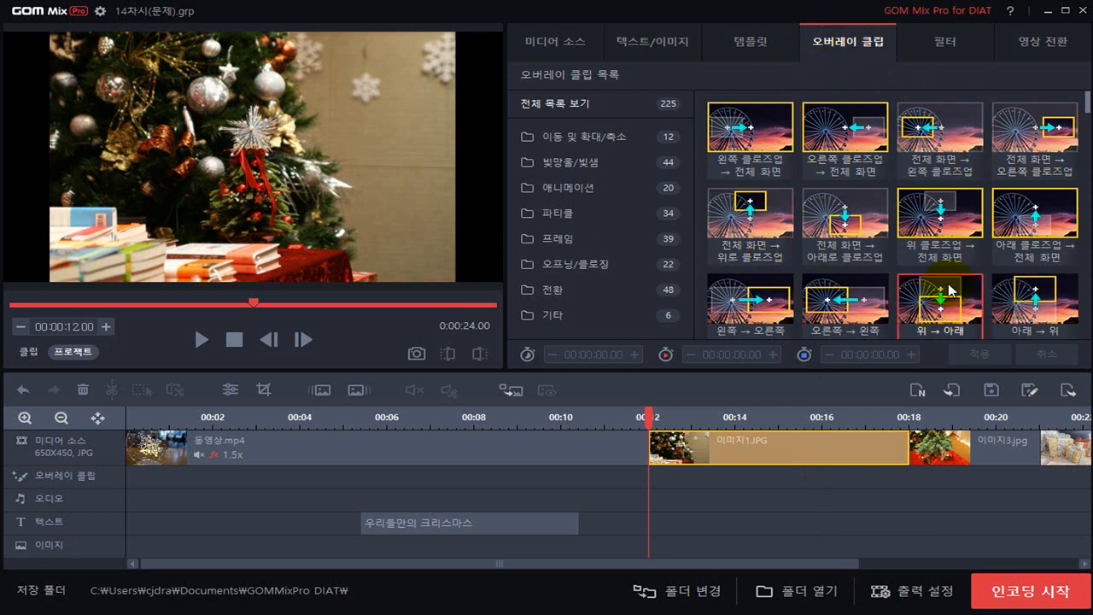
scroll(946, 298, "down", 2)
scroll(967, 239, "up", 3)
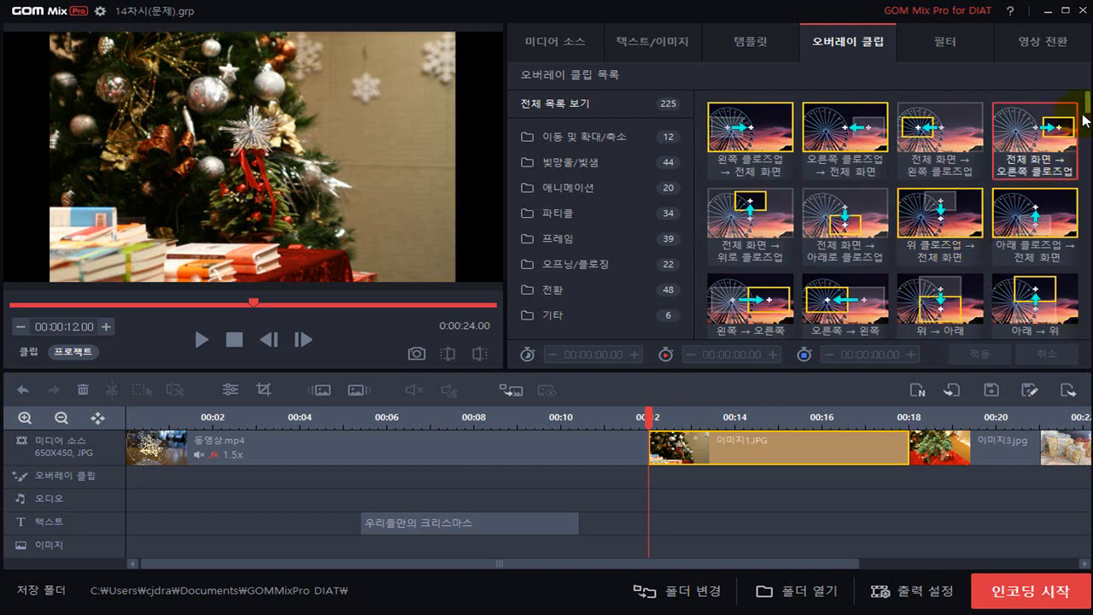
scroll(1089, 111, "down", 1)
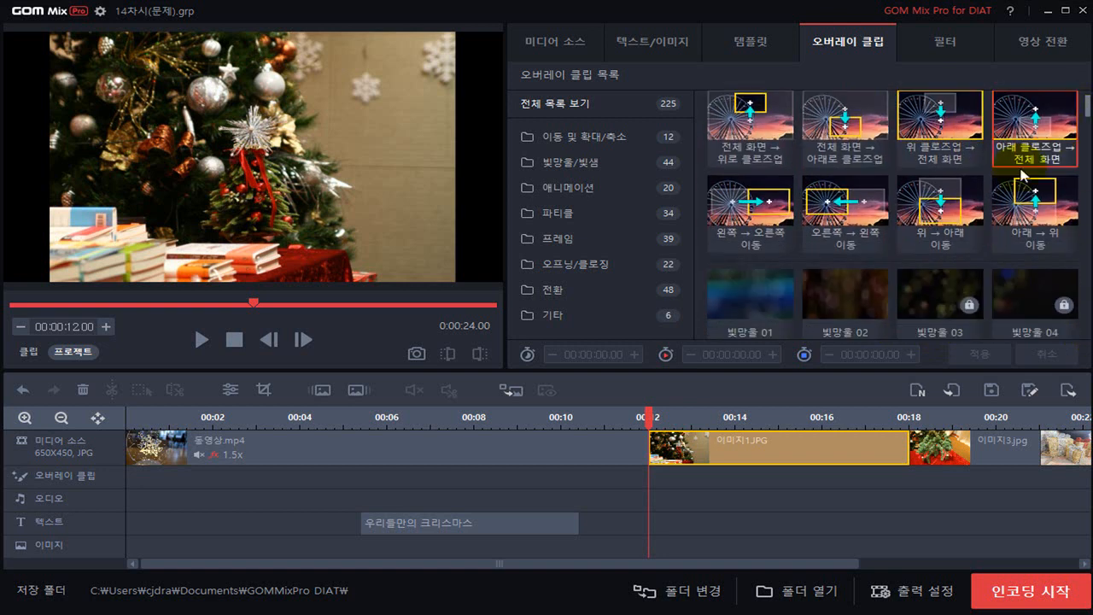
left_click(934, 230)
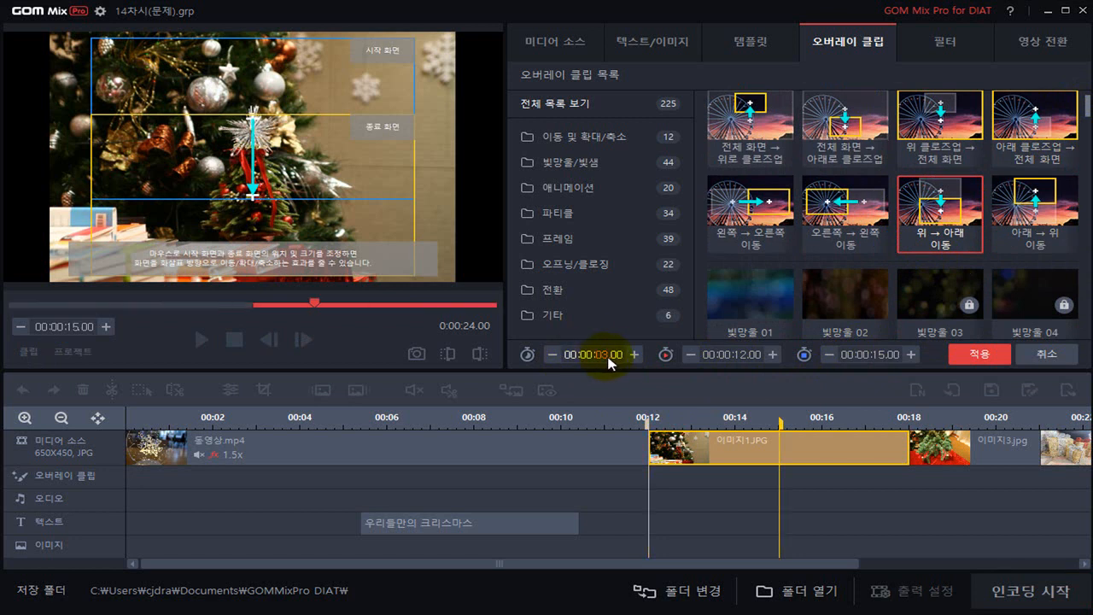
scroll(609, 362, "up", 1)
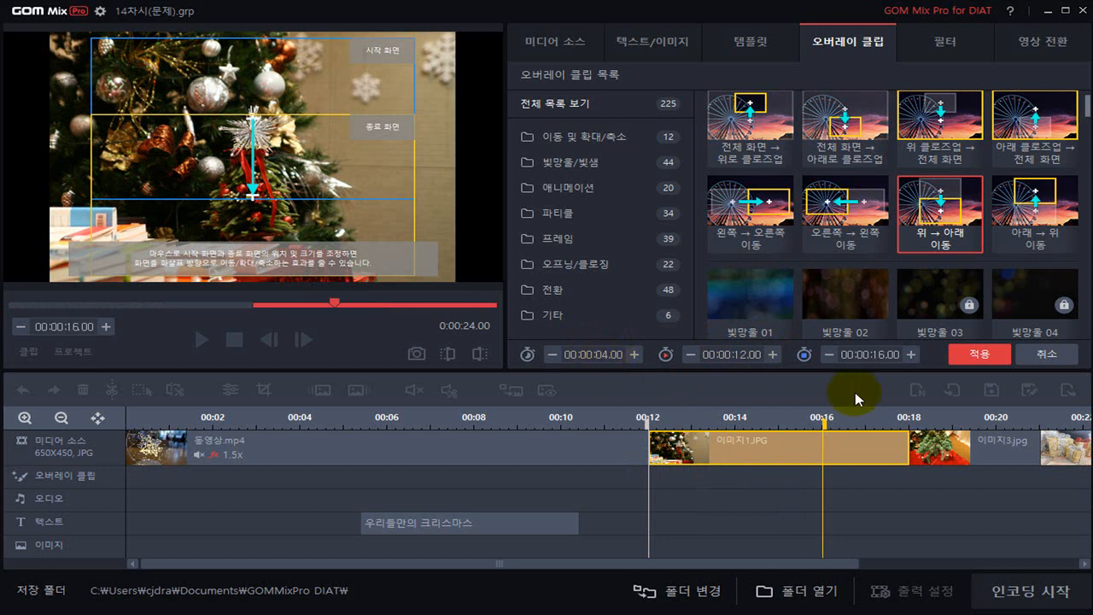
left_click(979, 355)
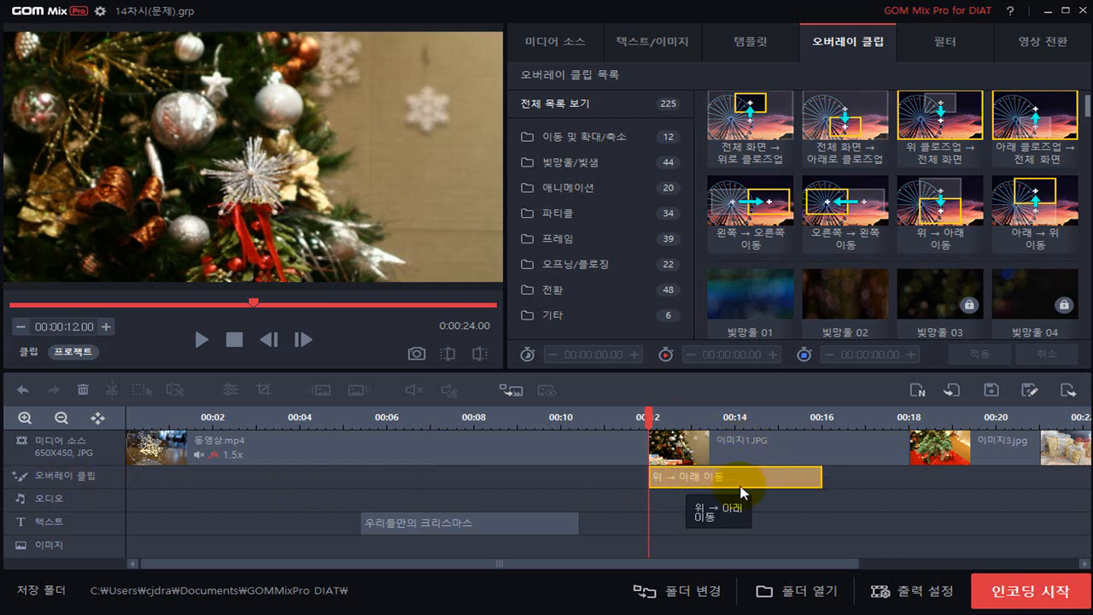
Apply the 오른쪽으로 덮기 video transition to 이미지1.JPG with a duration of 1.00 second
left_click(734, 447)
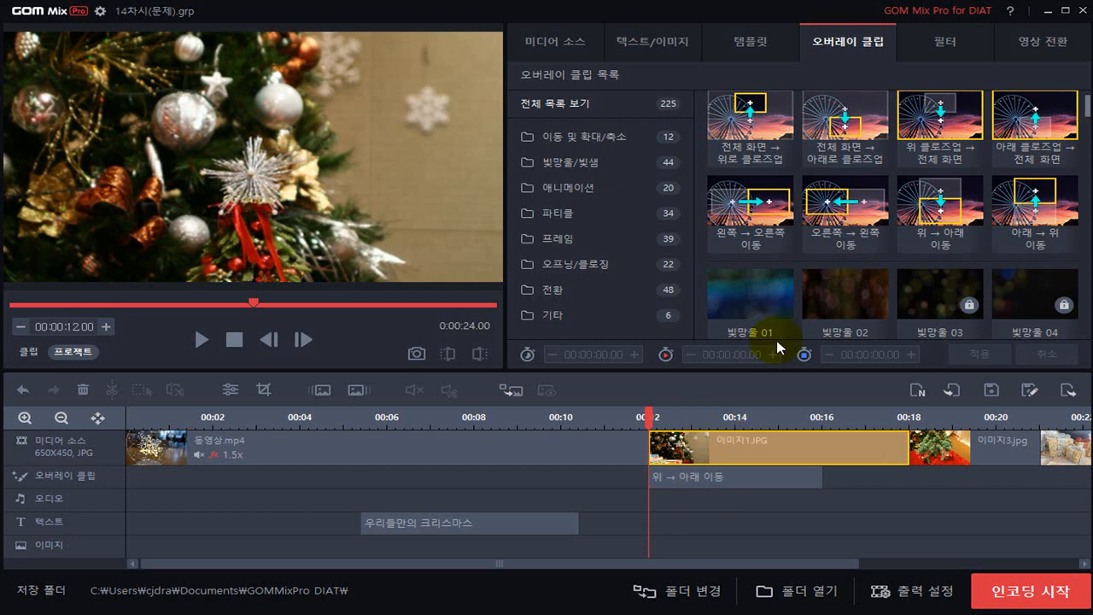
left_click(1037, 45)
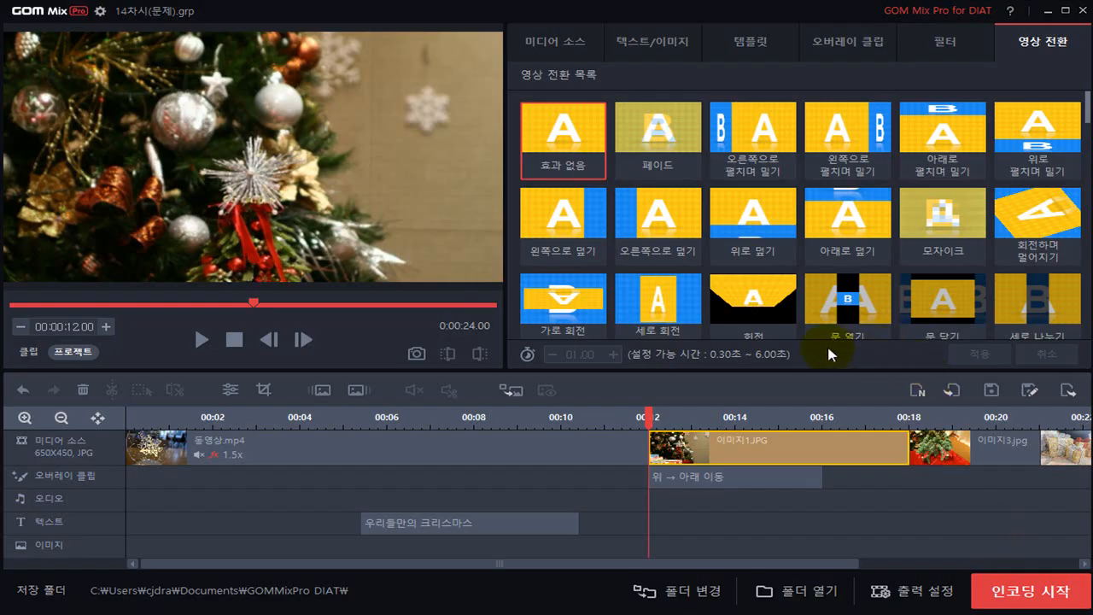
left_click(645, 215)
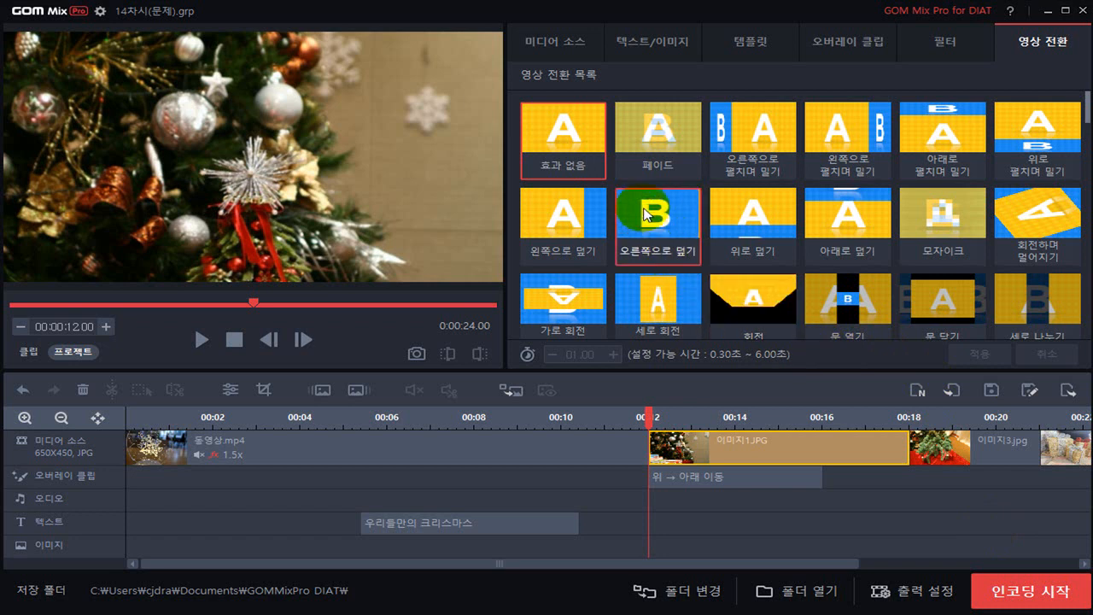
left_click(655, 218)
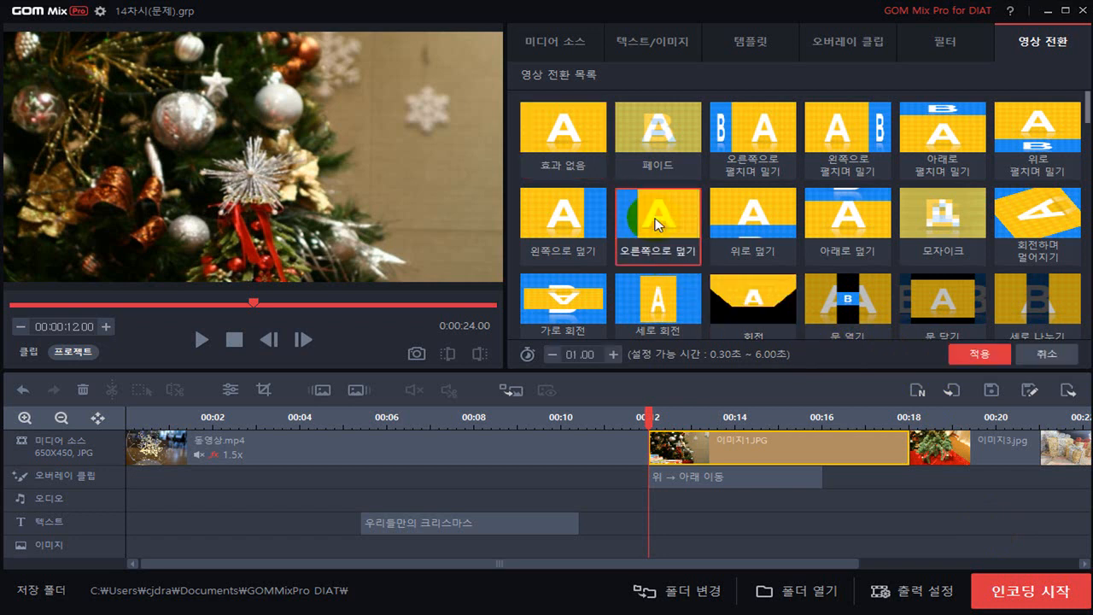
left_click(572, 357)
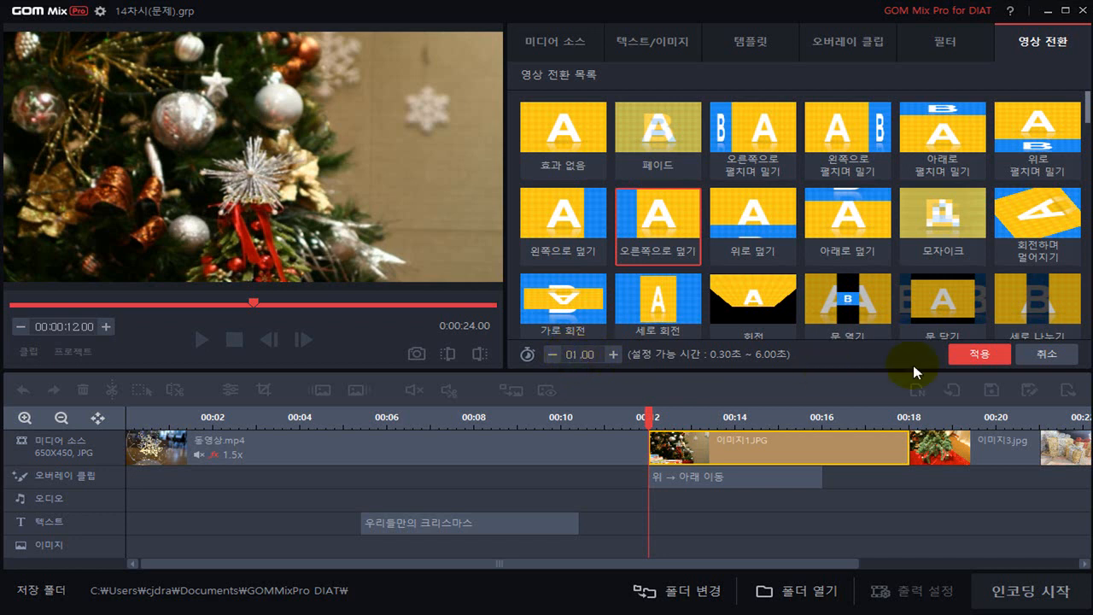
left_click(976, 359)
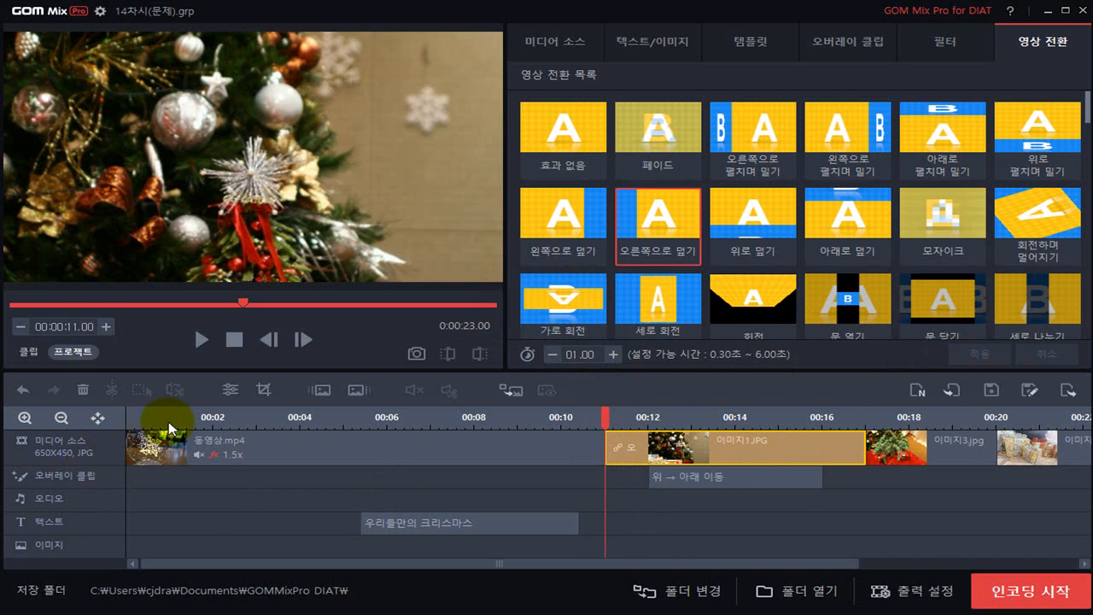
Set the duration of the 이미지3.jpg clip on the timeline to 6 seconds
left_click(69, 426)
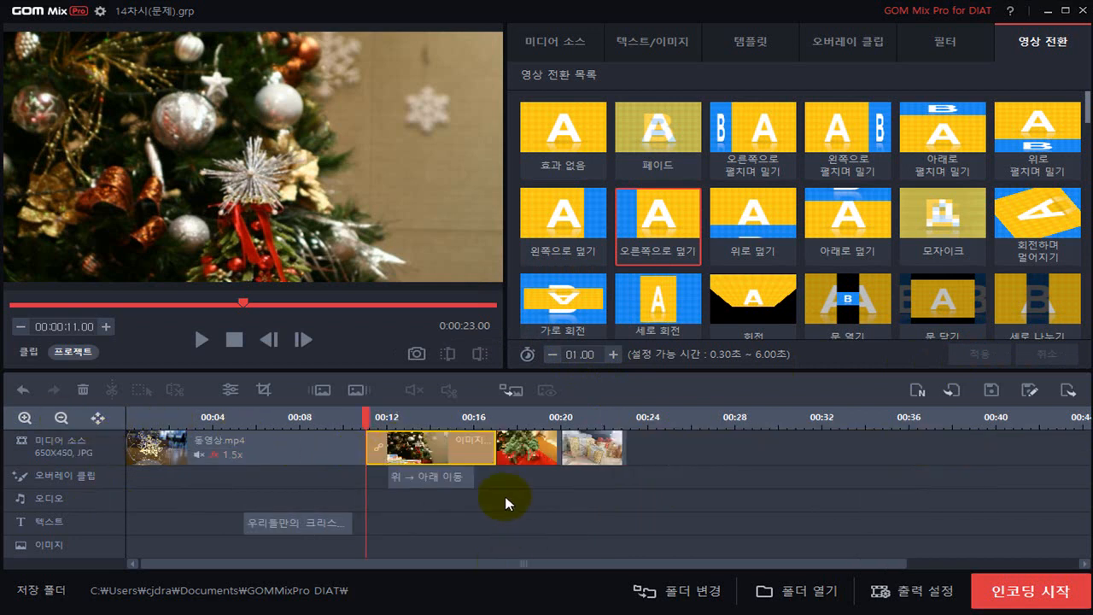
left_click(533, 444)
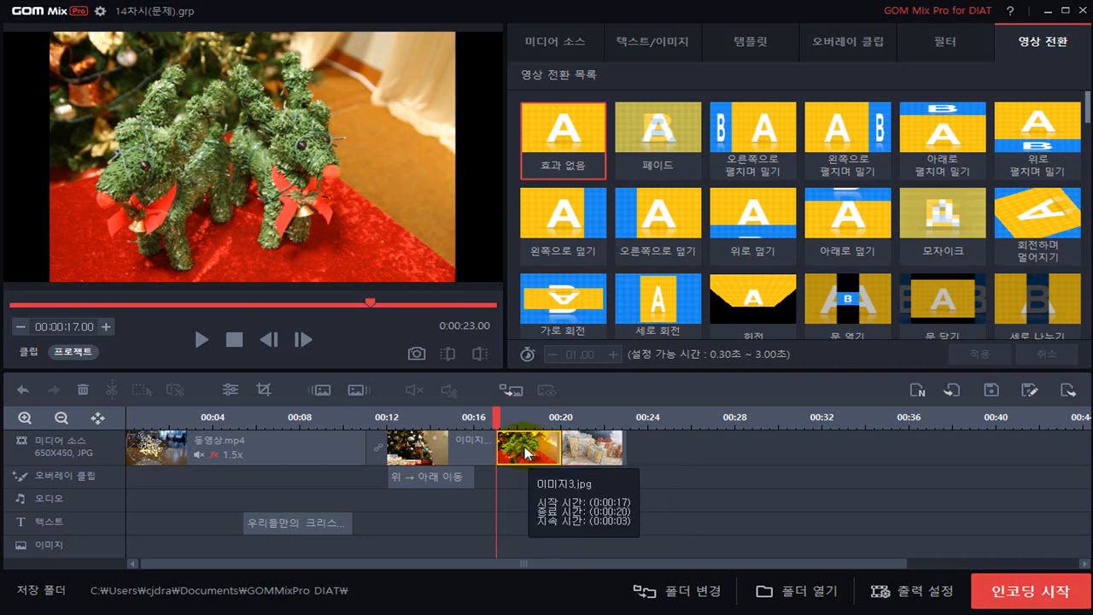
right_click(525, 453)
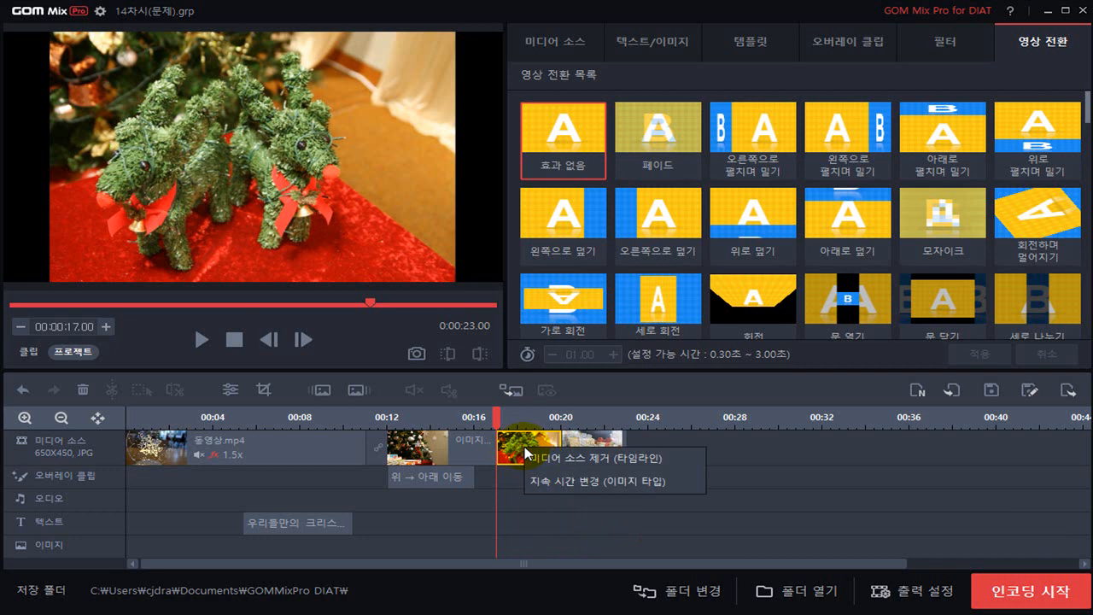
left_click(564, 490)
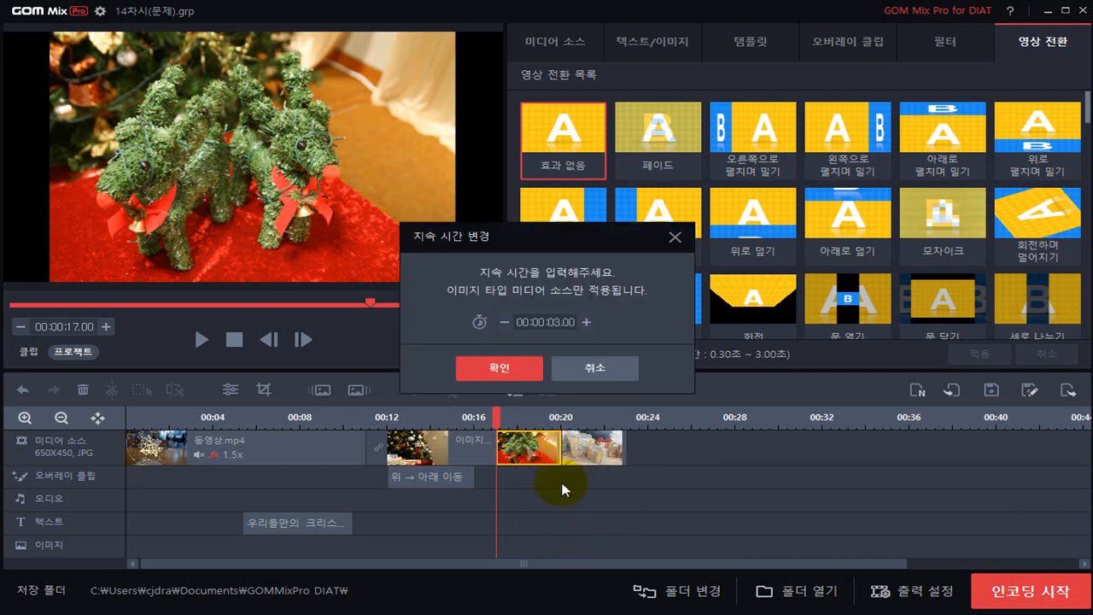
left_click(556, 324)
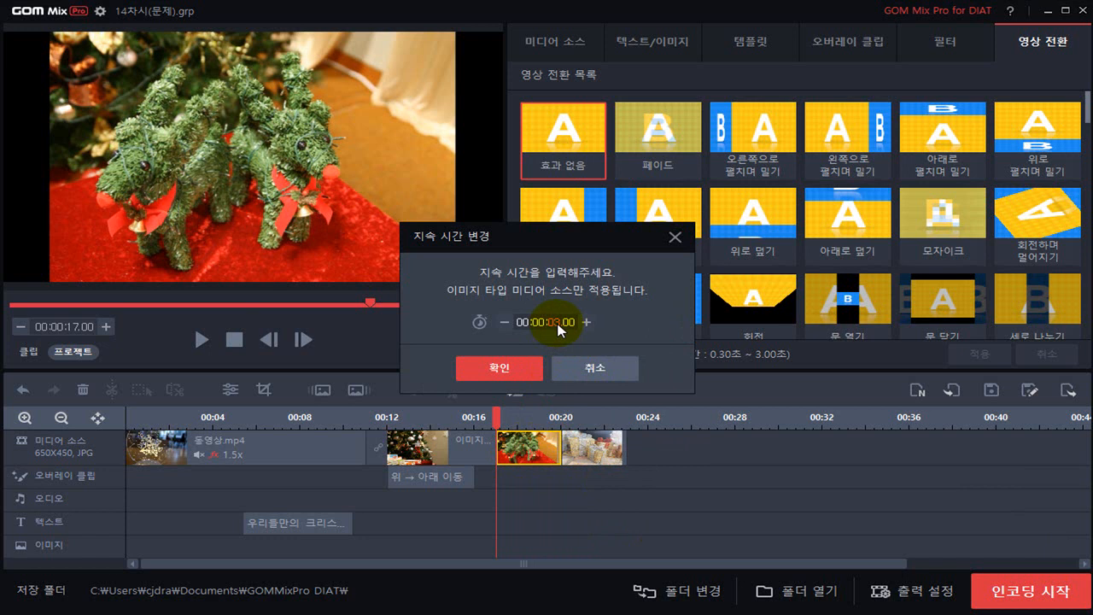
left_click(500, 367)
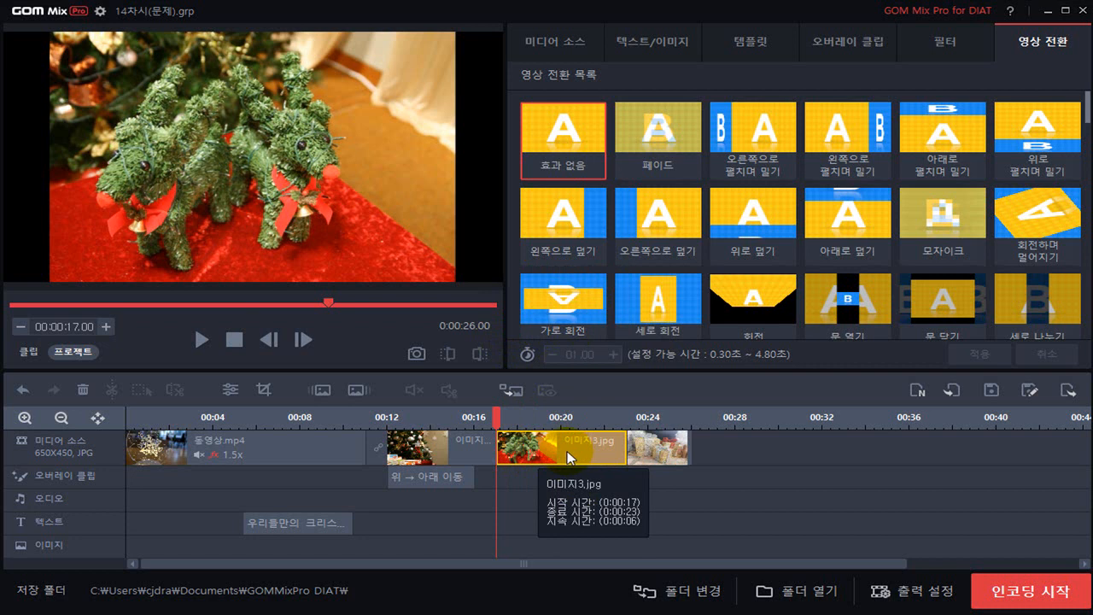
Apply the 위 클로즈업 → 전체 화면 overlay clip to 이미지3.jpg, starting at 17.00 with a duration of 3 seconds
left_click(860, 49)
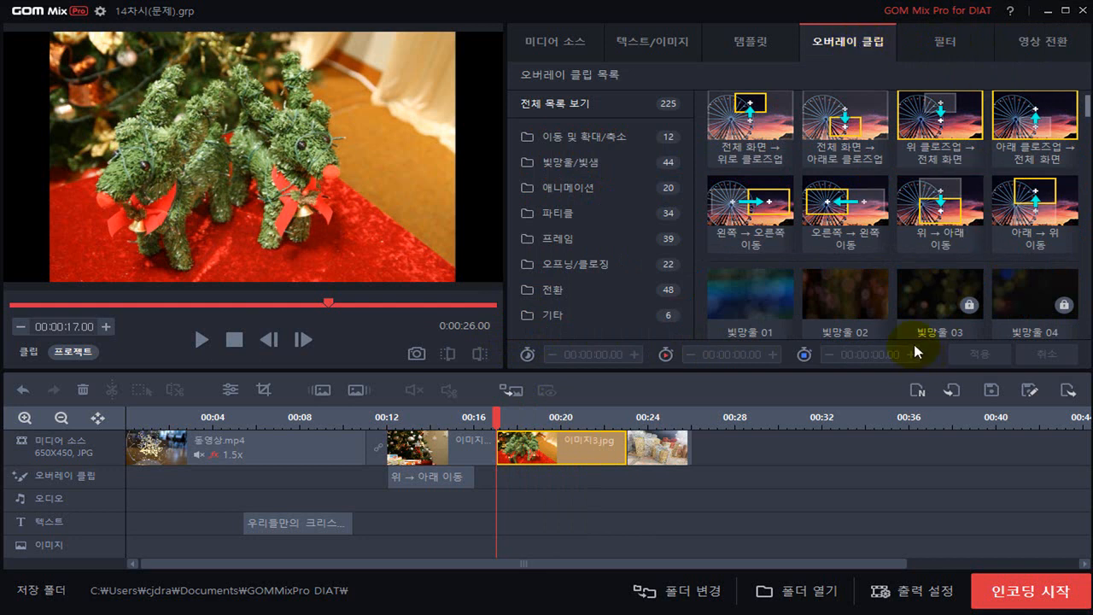
left_click(939, 130)
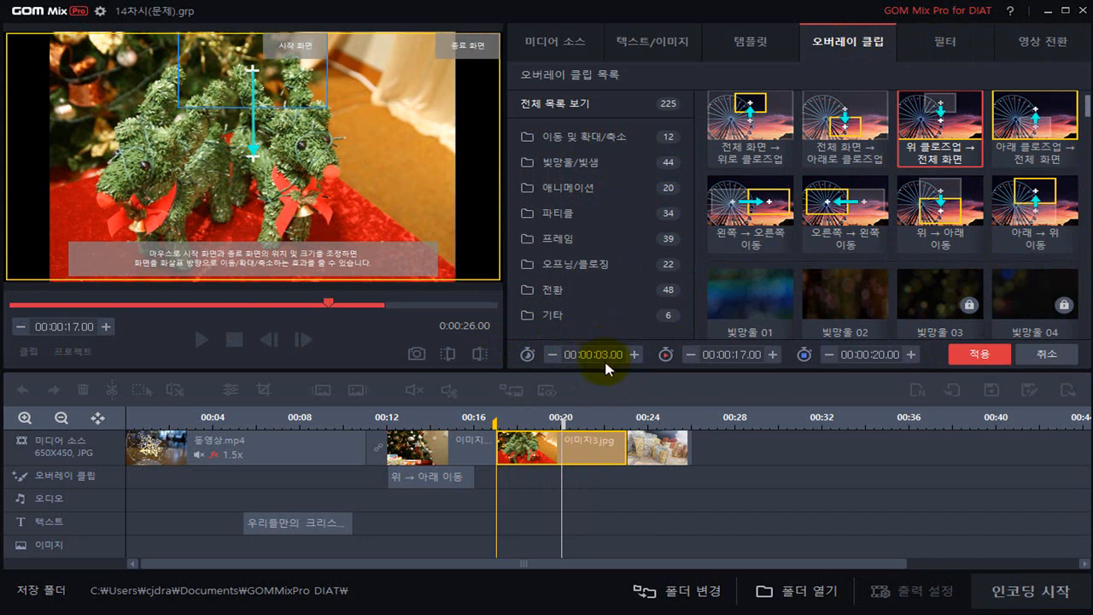
left_click(975, 359)
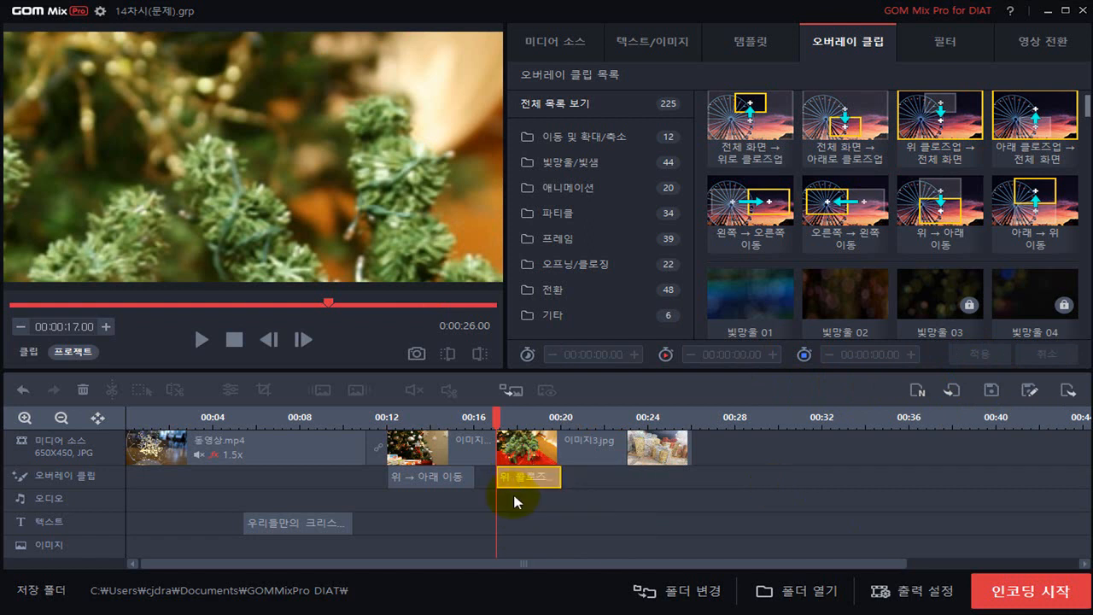
Apply the 위로 펼치며 밀기 video transition to 이미지3.jpg with a duration of 2.00 seconds
left_click(555, 451)
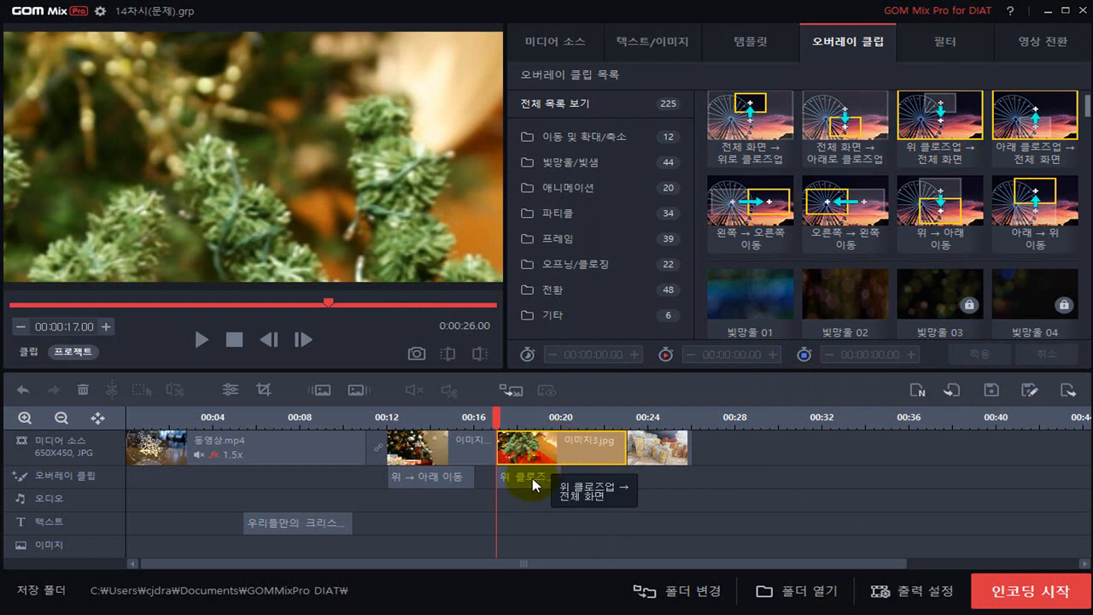
left_click(533, 484)
left_click(557, 451)
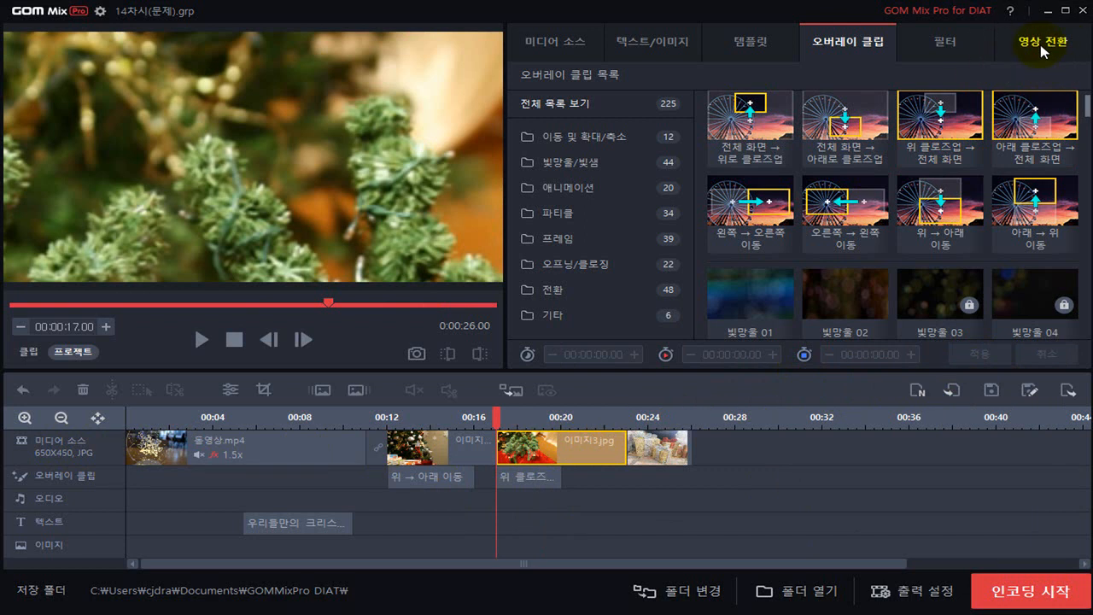
left_click(1041, 48)
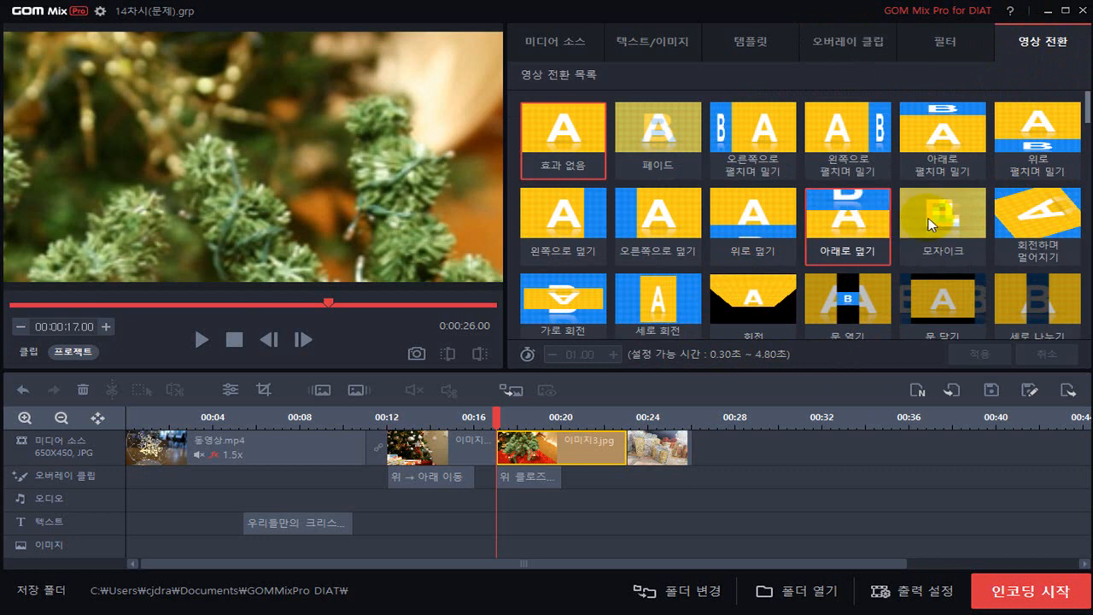
left_click(1033, 139)
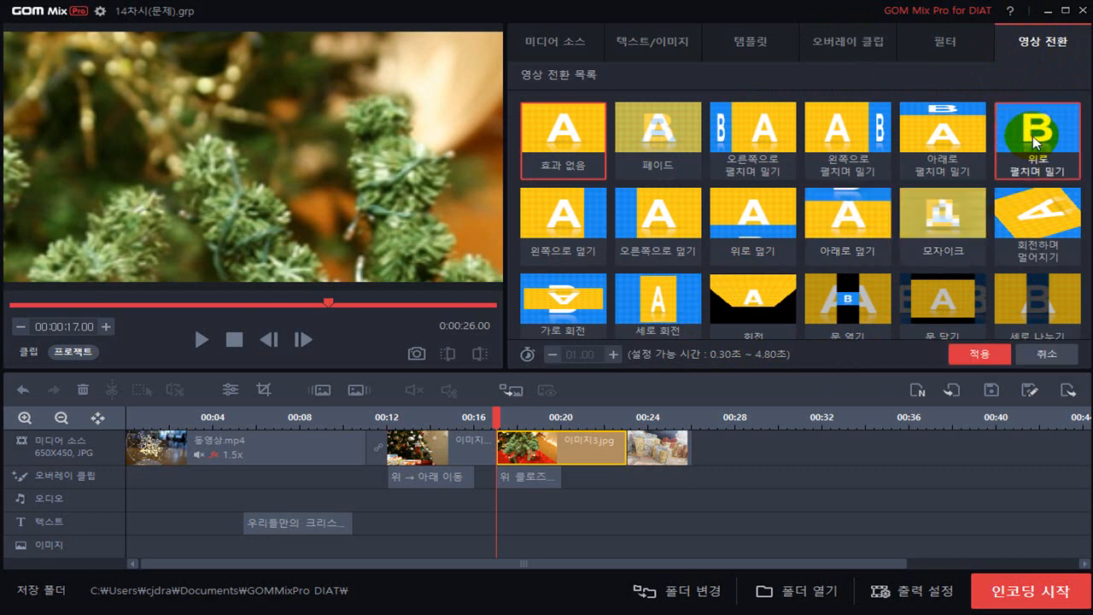
left_click(615, 354)
left_click(615, 354)
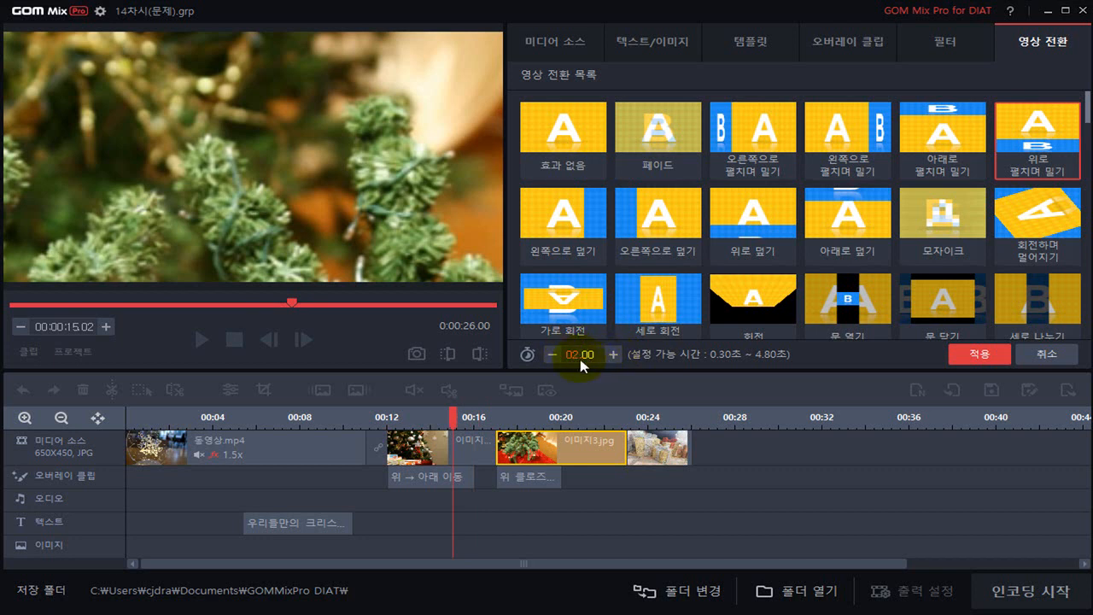
left_click(973, 357)
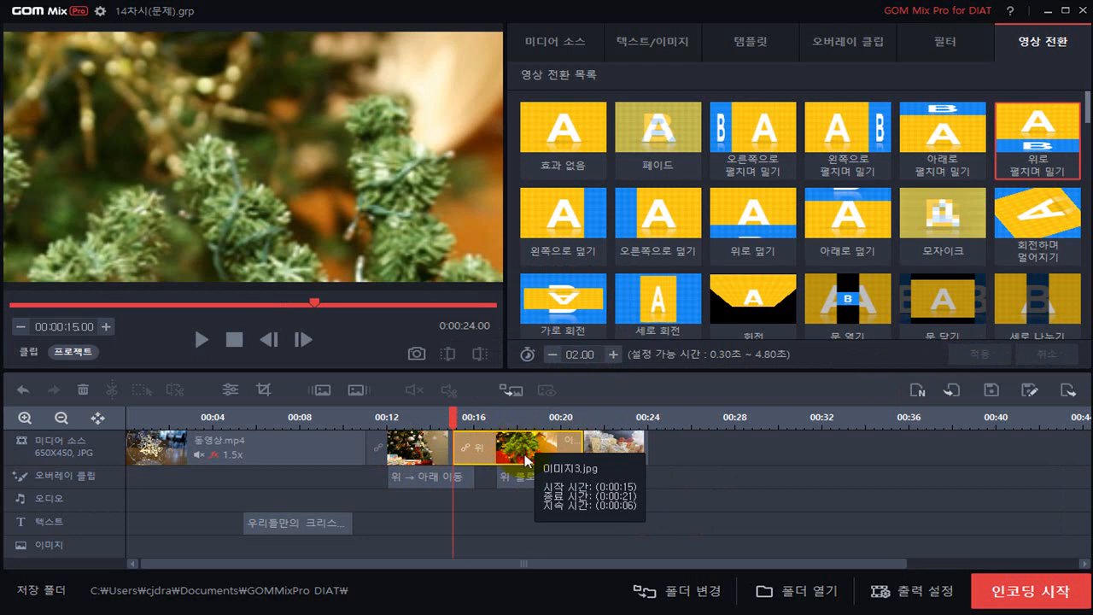
Set the duration of the 이미지2.jpg clip on the timeline to 5 seconds
left_click(618, 448)
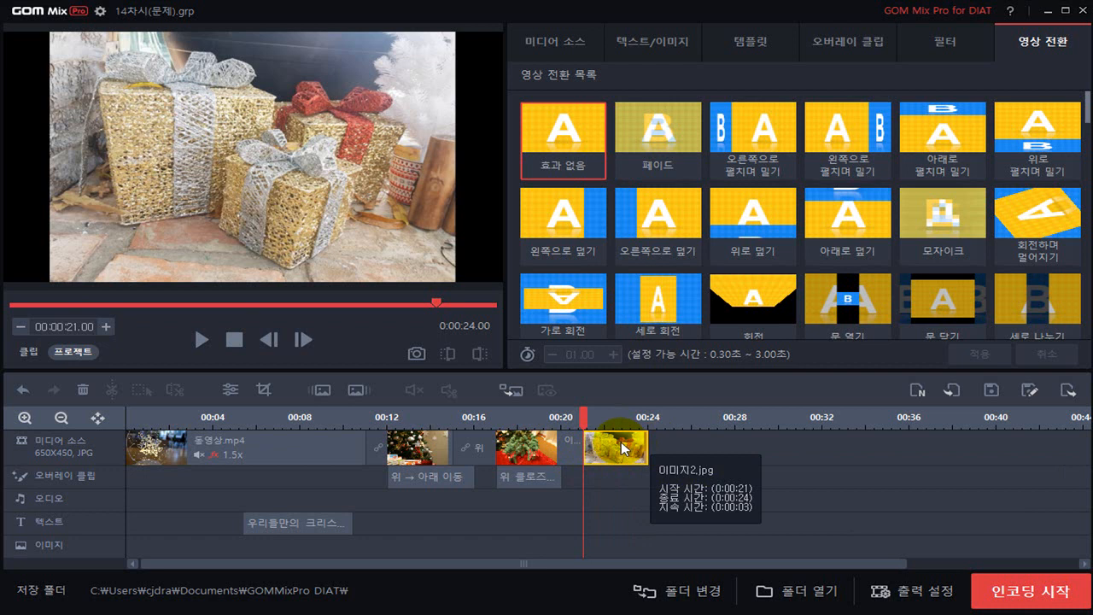
right_click(623, 450)
left_click(661, 477)
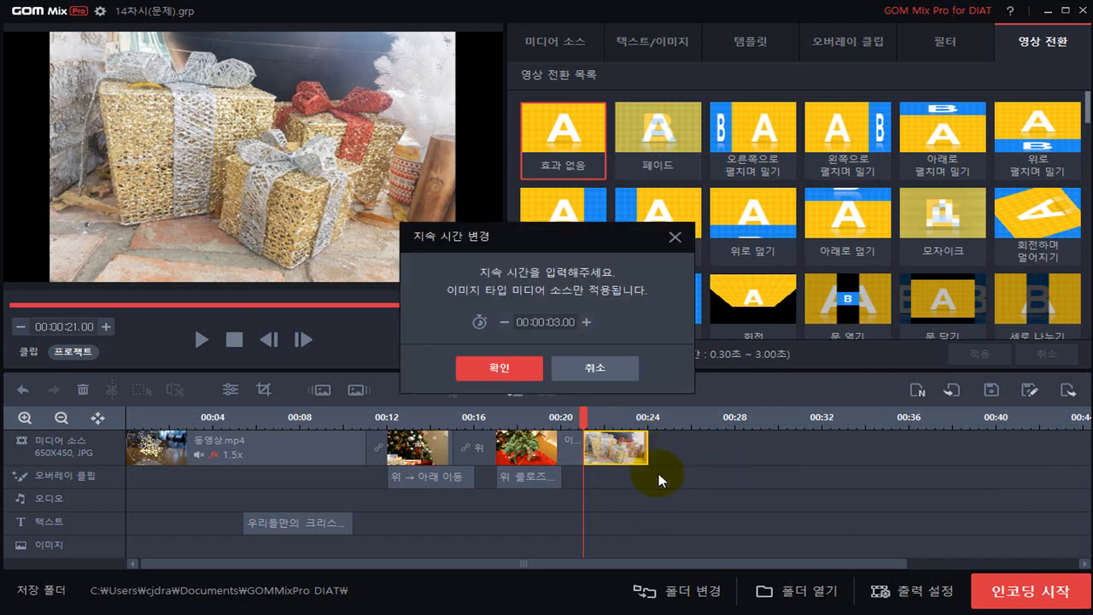
left_click(560, 329)
left_click(501, 366)
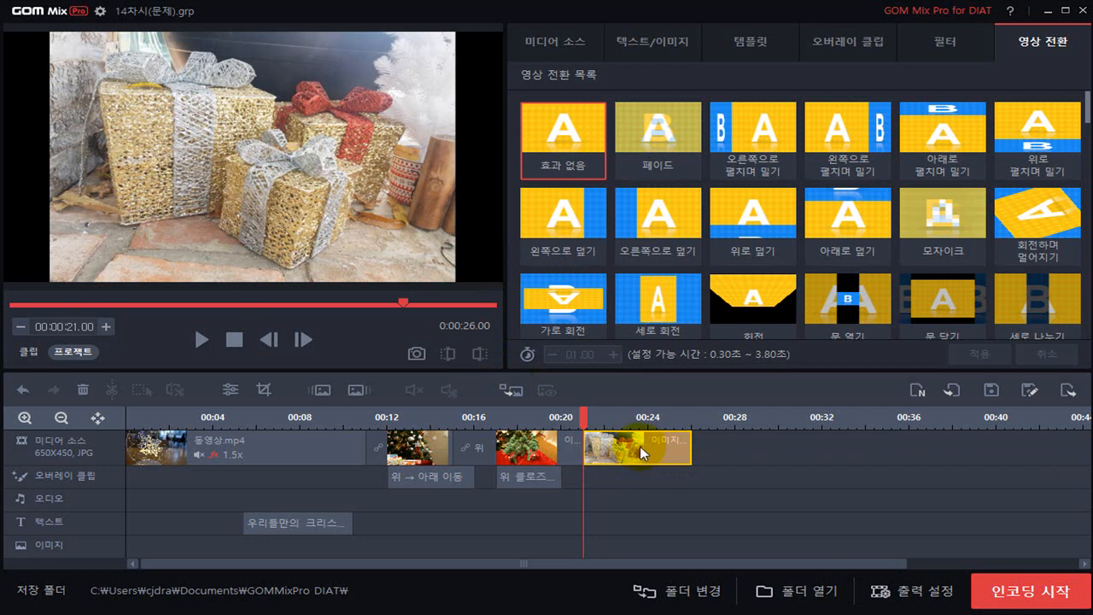
Apply the 아래 → 위 이동 overlay clip to 이미지2.jpg, starting at 21.00 with a duration of 2 seconds
left_click(848, 48)
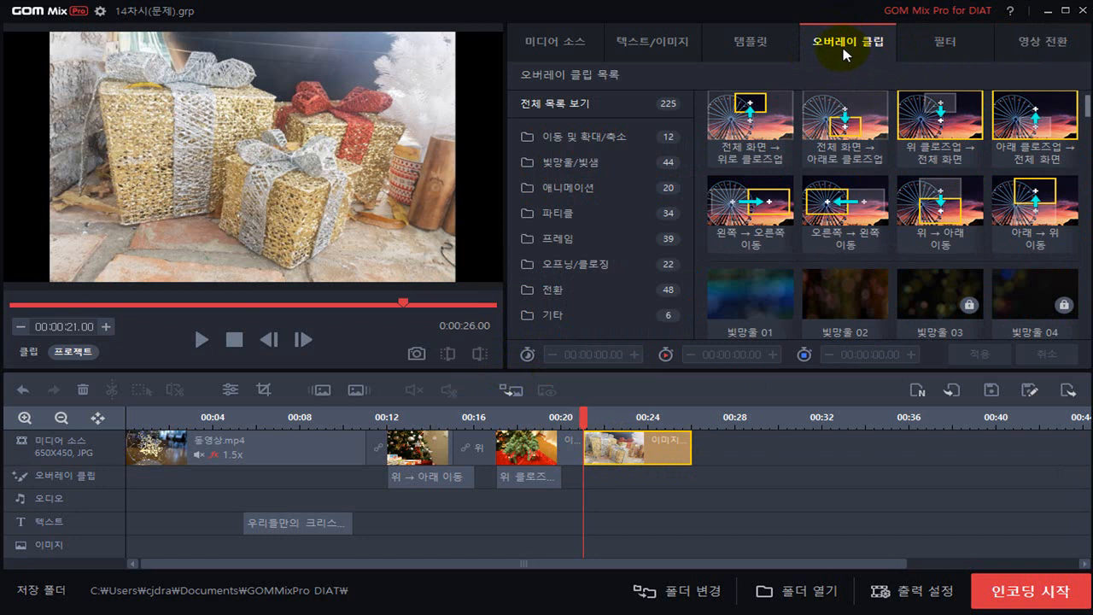
left_click(1030, 224)
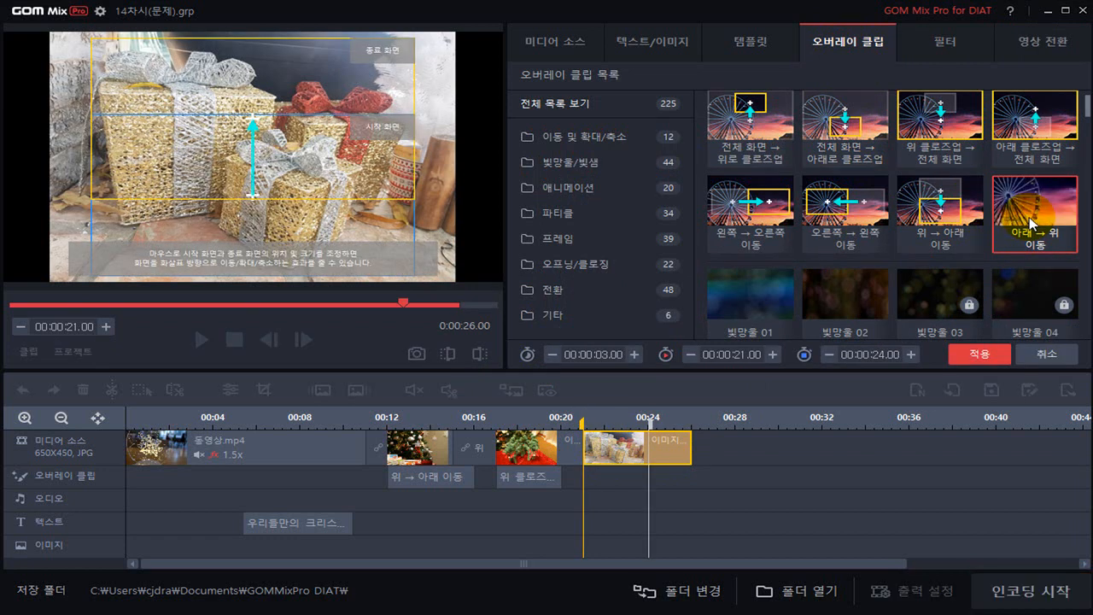
left_click(610, 355)
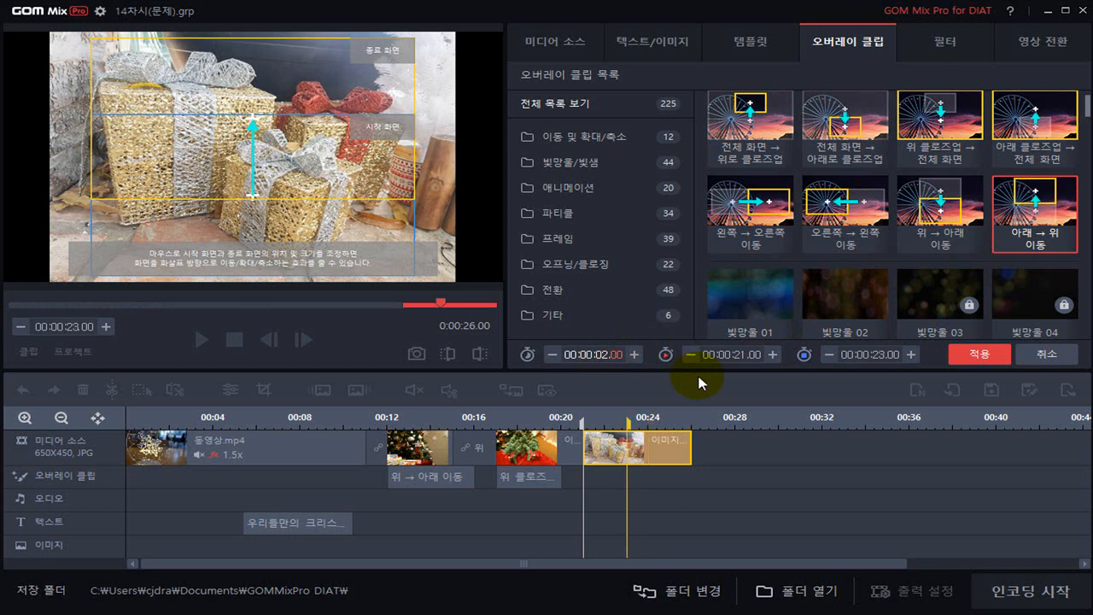
left_click(979, 355)
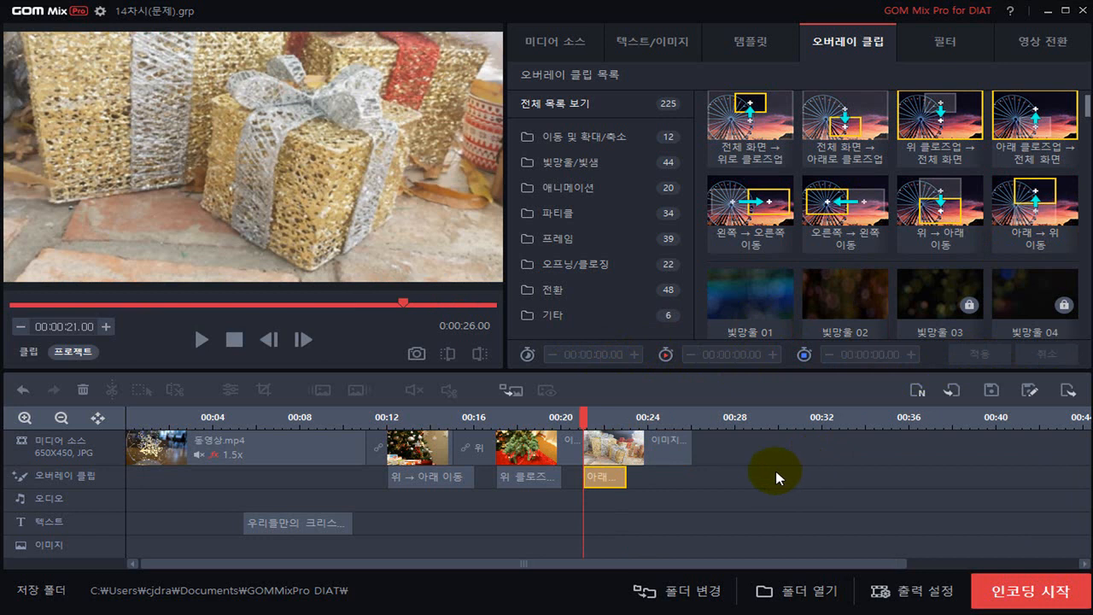
Apply the 세로 회전 날아가기 video transition to 이미지2.jpg with a duration of 1.00 second
left_click(626, 444)
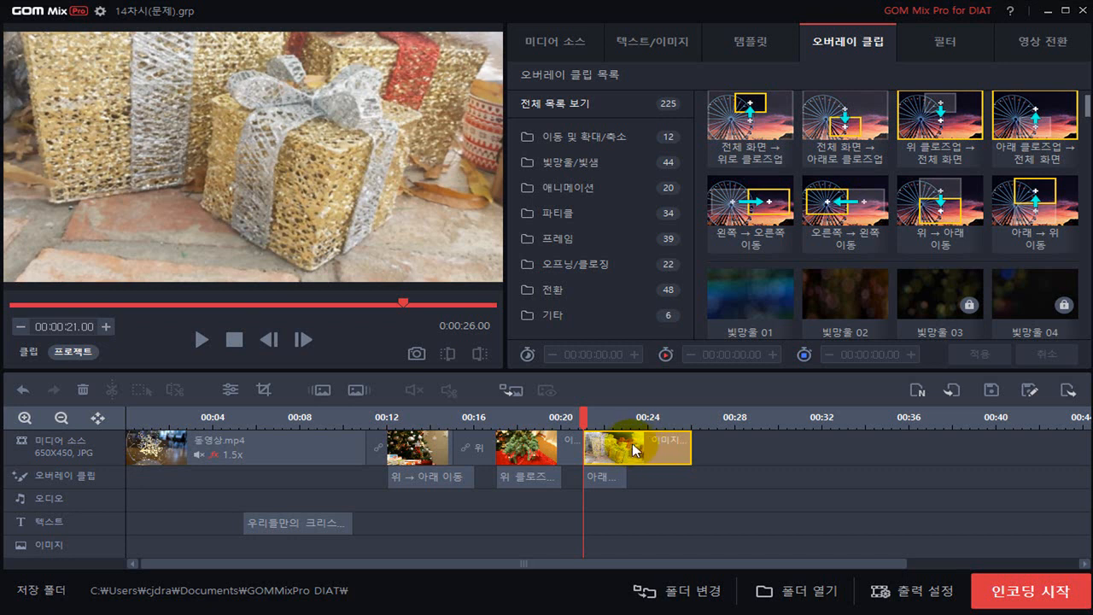
left_click(1038, 42)
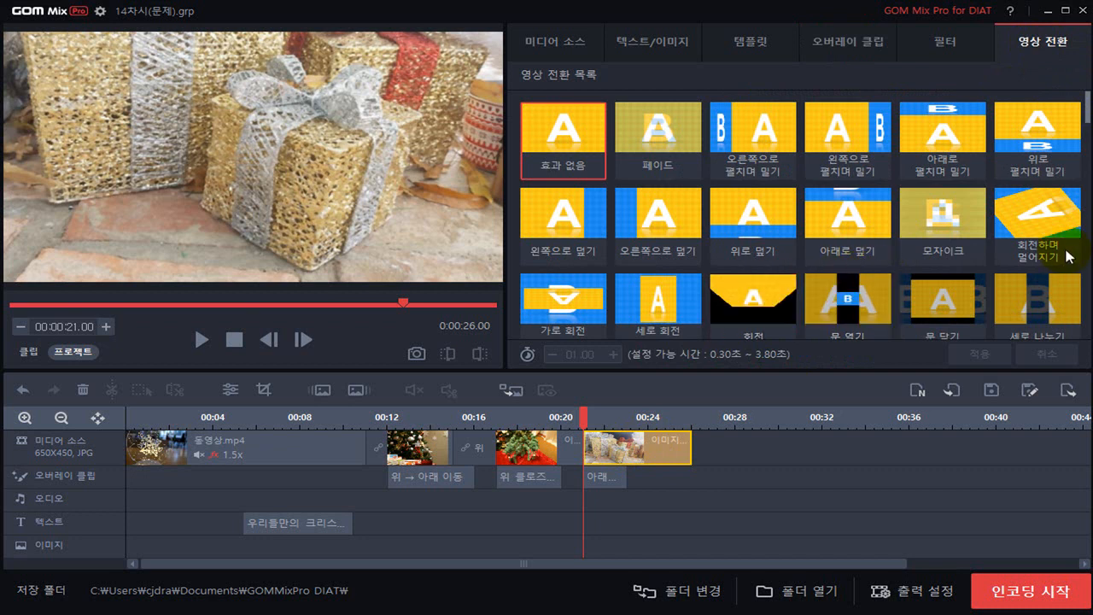
scroll(1090, 118, "down", 1)
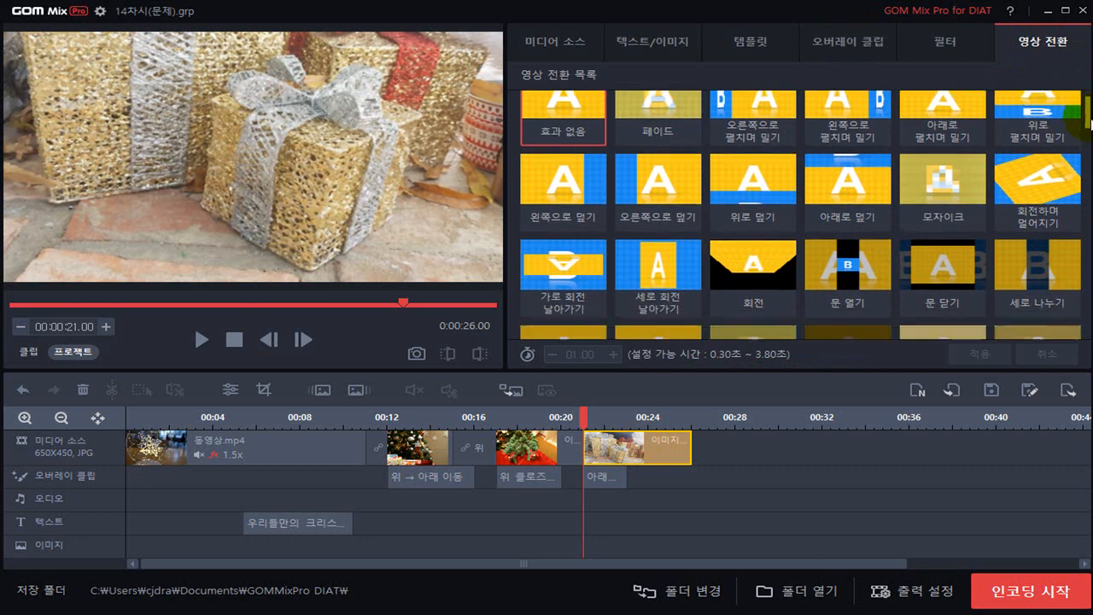
left_click(655, 273)
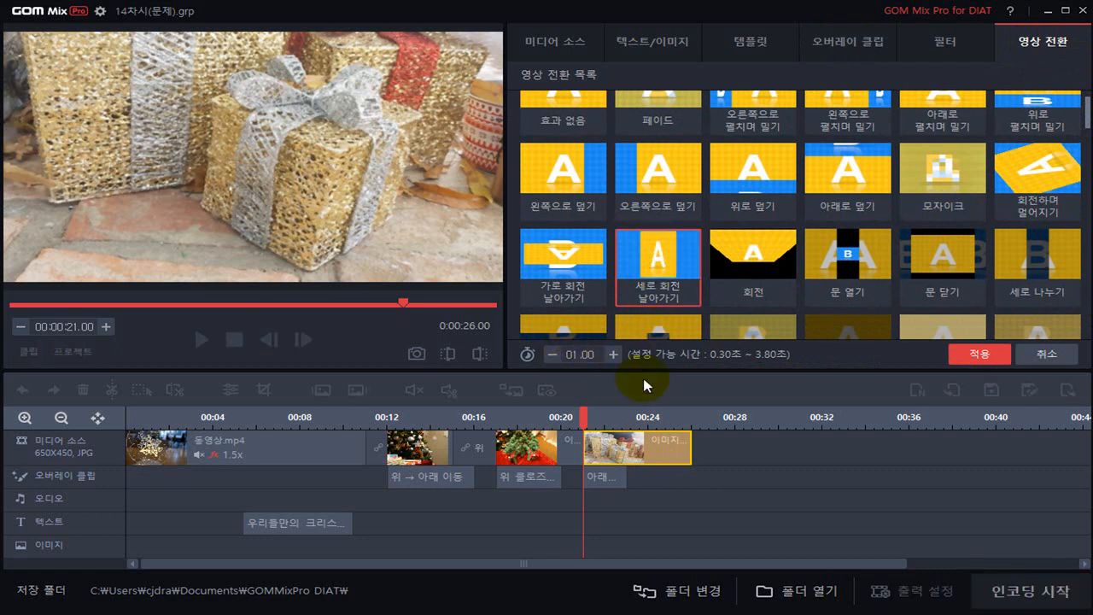
left_click(979, 357)
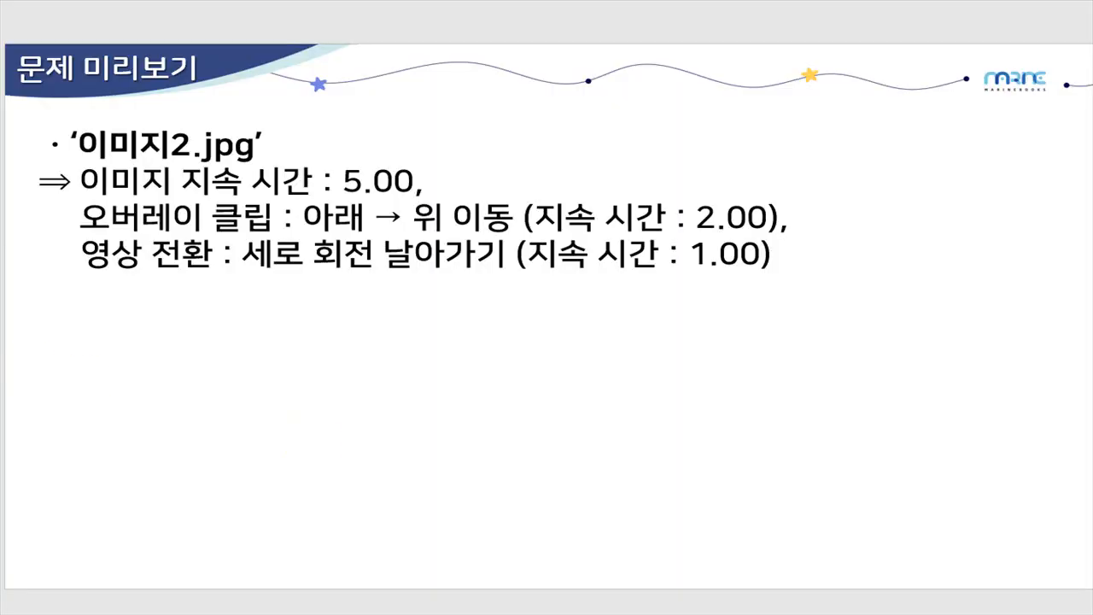
key("Right")
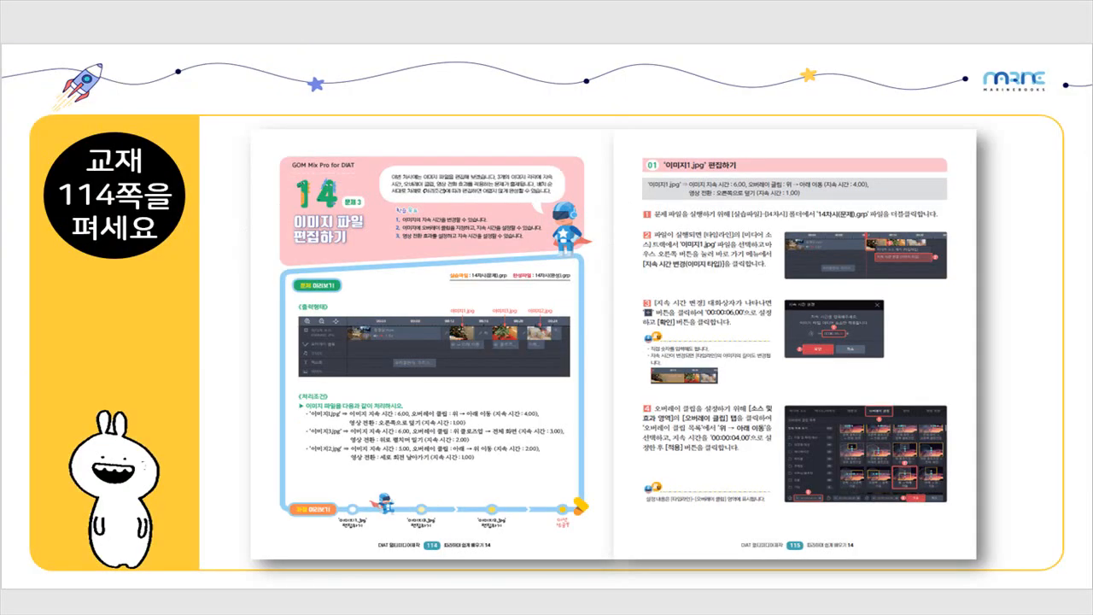